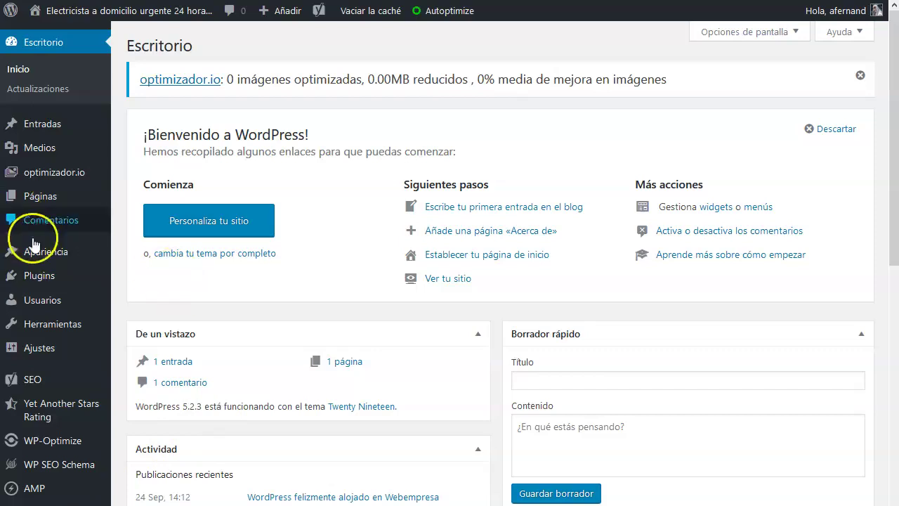
# Search for "simple share buttons adder" among the new plugins available to add.
pyautogui.moveTo(49, 279)
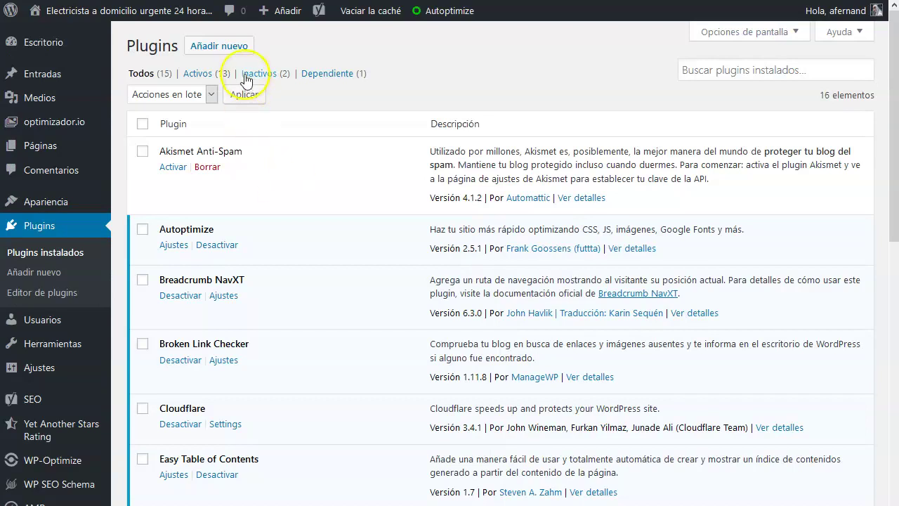
pyautogui.click(232, 46)
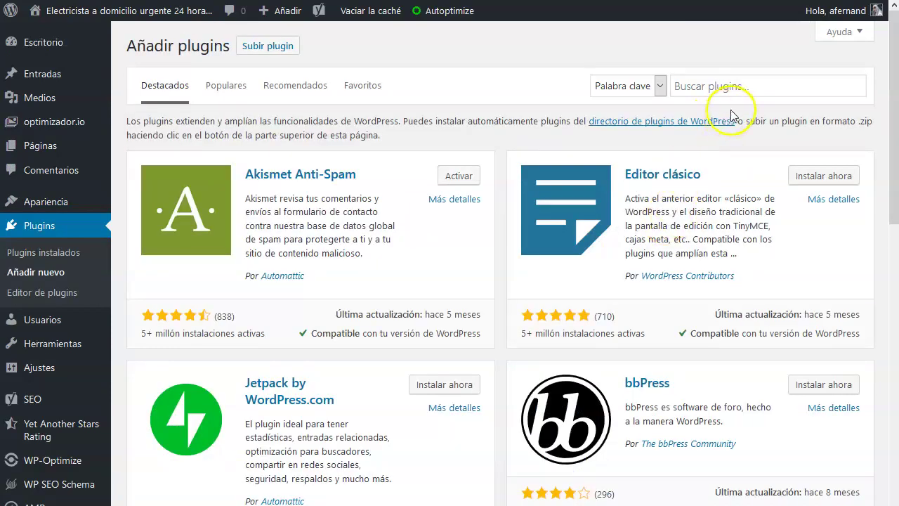
pyautogui.click(738, 86)
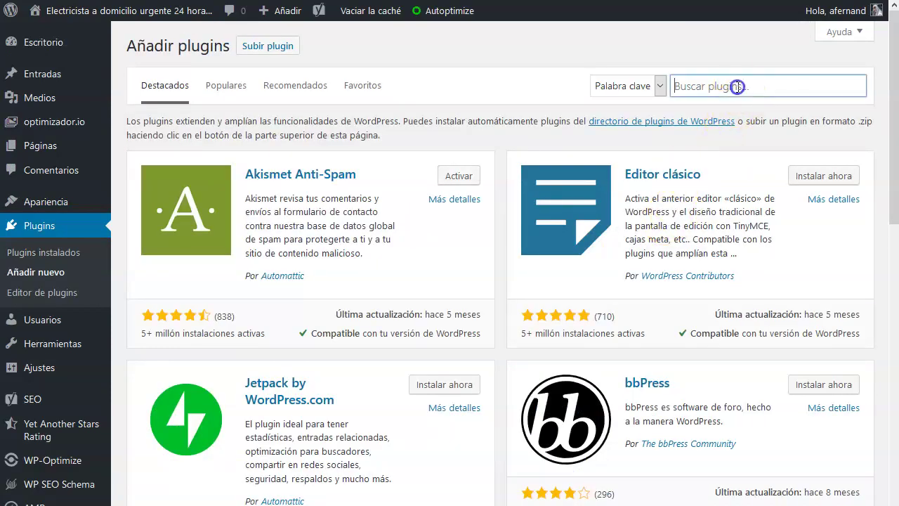
pyautogui.write('sin')
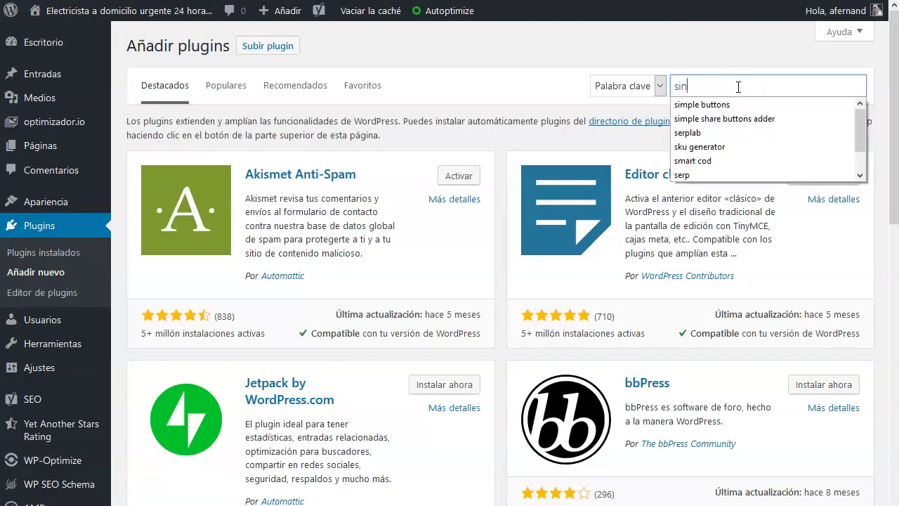
pyautogui.write('mpmle')
pyautogui.press('BackSpace')
pyautogui.press('BackSpace')
pyautogui.press('BackSpace')
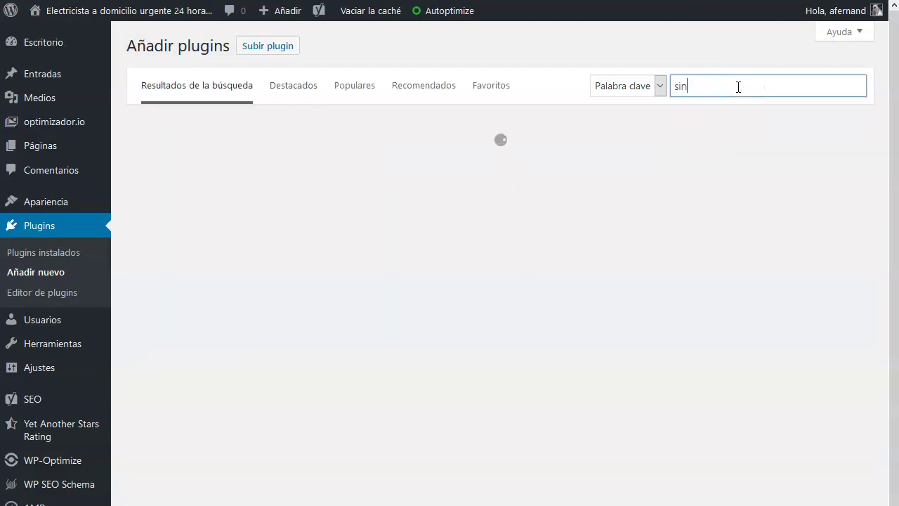
pyautogui.press('BackSpace')
pyautogui.write('mple')
pyautogui.press('Down')
pyautogui.press('Down')
pyautogui.press('Escape')
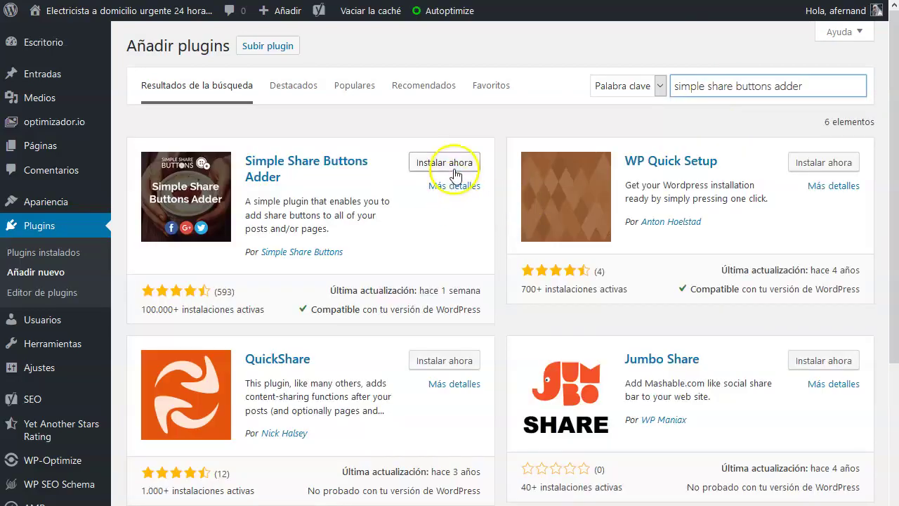
# Install and activate the Simple Share Buttons Adder plugin and open its settings from the installed plugins list.
pyautogui.click(450, 166)
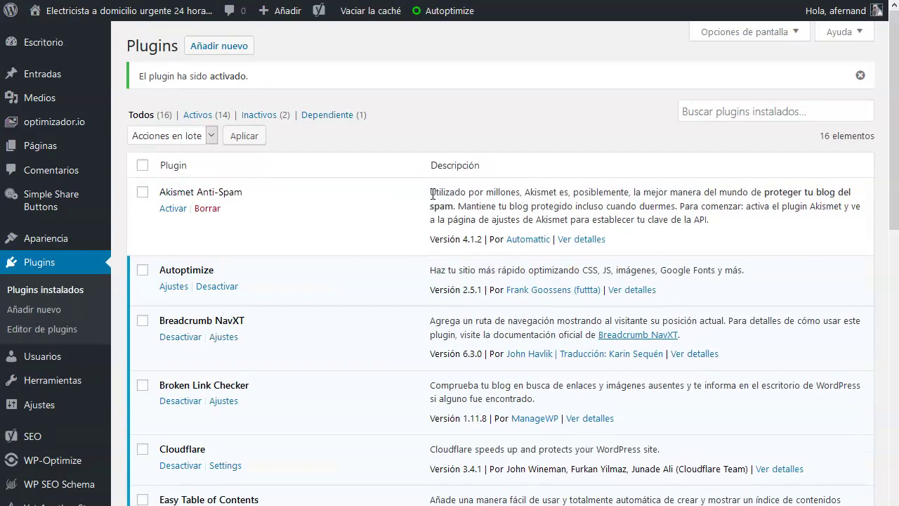
pyautogui.scroll(-5, 422, 209)
pyautogui.scroll(-5, 382, 207)
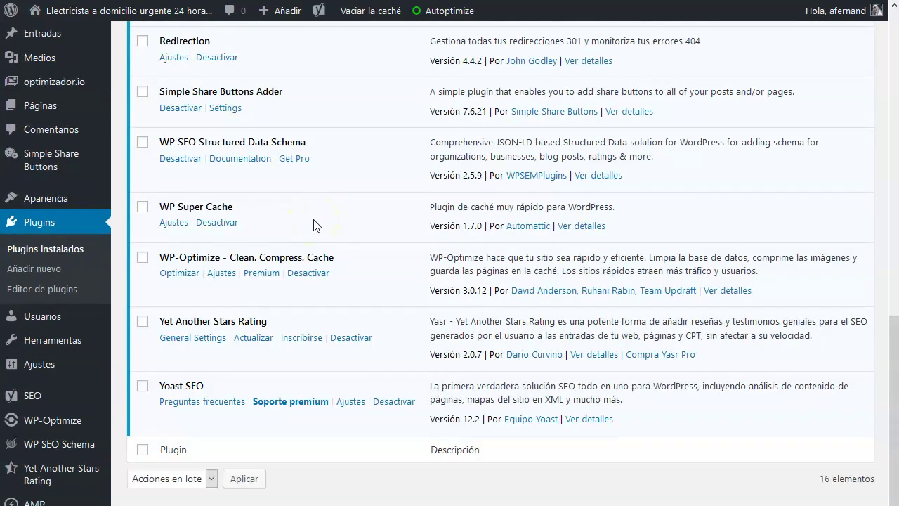
pyautogui.scroll(3, 314, 225)
pyautogui.scroll(-2, 161, 225)
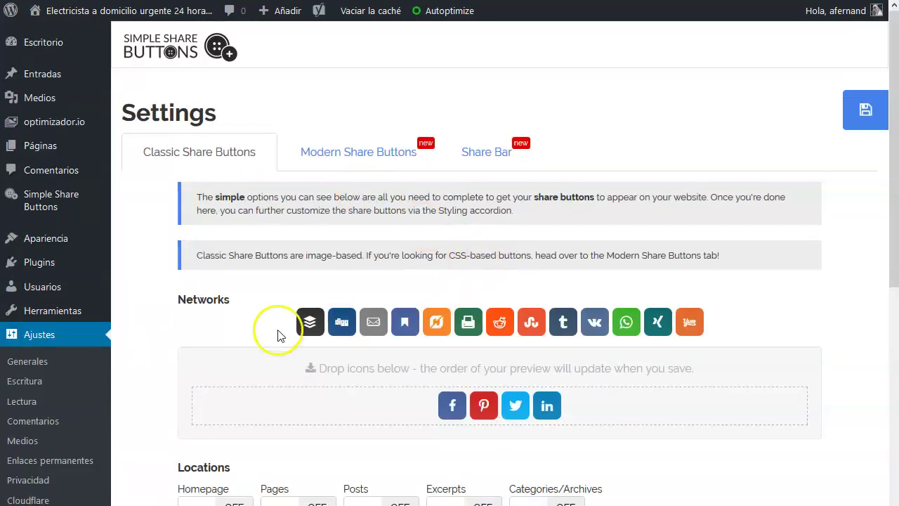
# Remove Pinterest from the selected networks of the Classic Share Buttons.
pyautogui.scroll(-1, 511, 261)
pyautogui.scroll(-3, 597, 307)
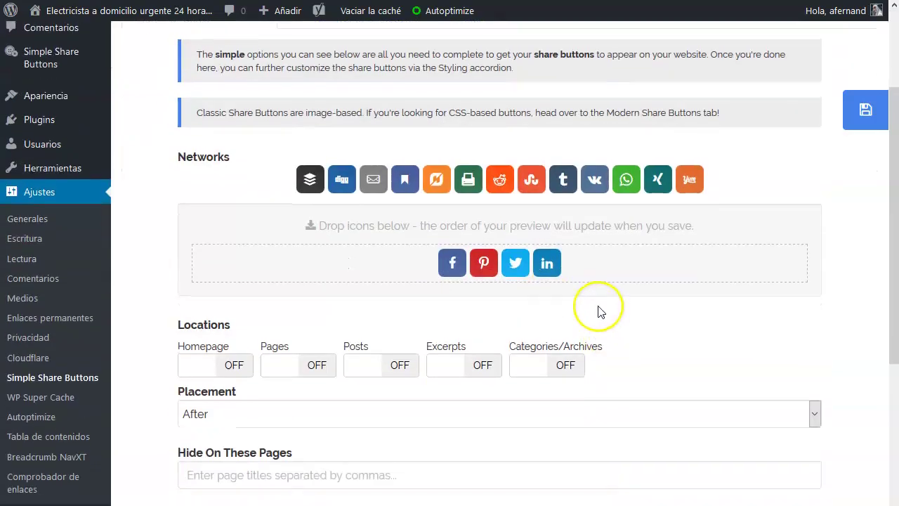
pyautogui.scroll(4, 459, 206)
pyautogui.scroll(-4, 428, 210)
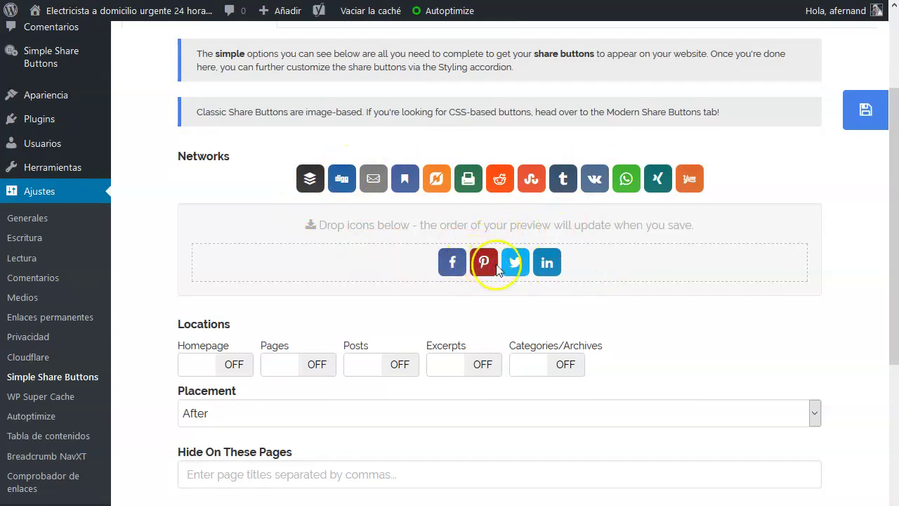
pyautogui.moveTo(483, 268); pyautogui.dragTo(257, 207)
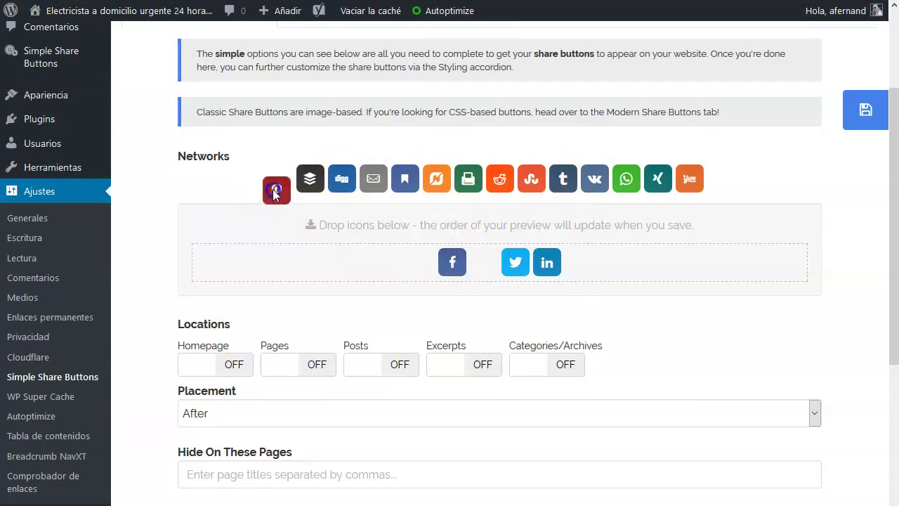
pyautogui.moveTo(483, 262); pyautogui.dragTo(504, 181)
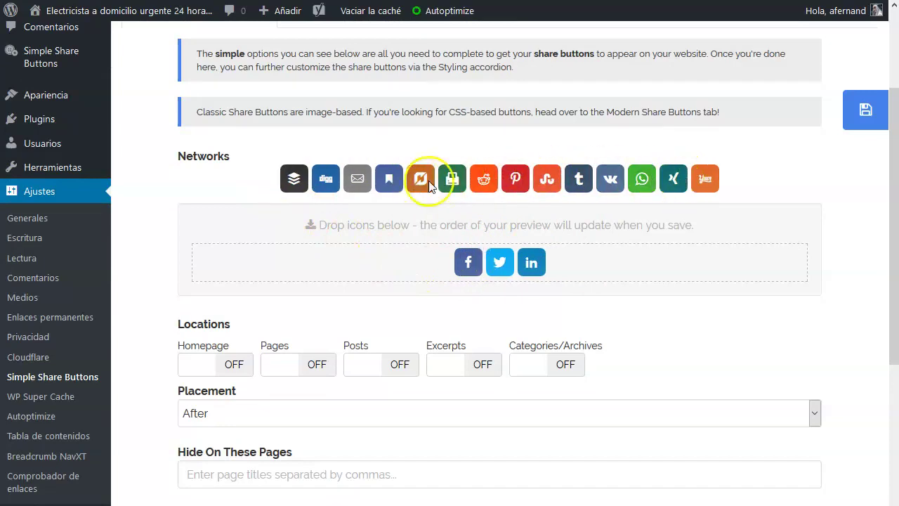
# Add WhatsApp, email and Buffer to the selected networks, placing email and Buffer between LinkedIn and WhatsApp.
pyautogui.moveTo(637, 178); pyautogui.dragTo(564, 256)
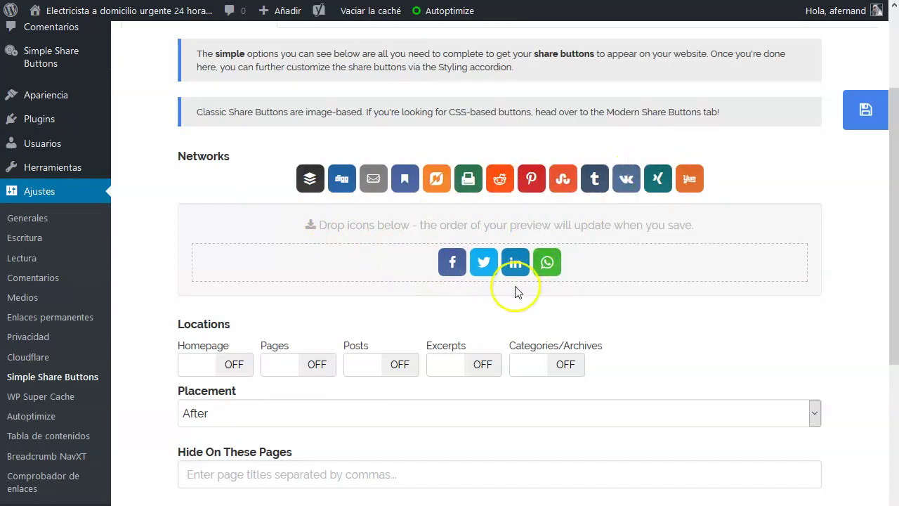
pyautogui.click(549, 258)
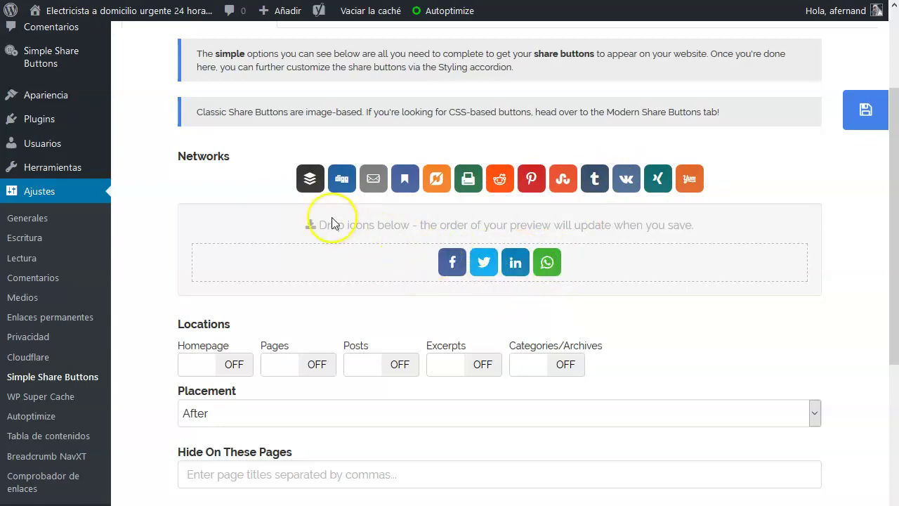
pyautogui.moveTo(373, 178); pyautogui.dragTo(542, 253)
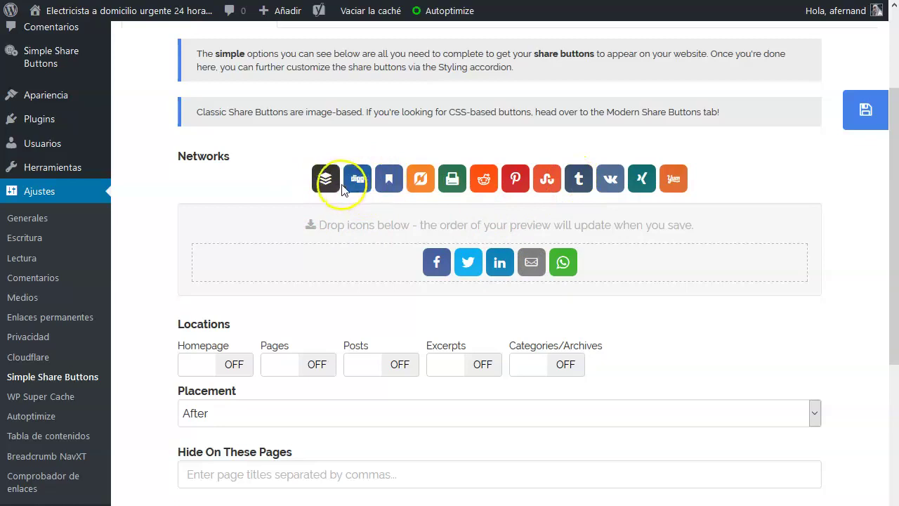
pyautogui.moveTo(325, 179); pyautogui.dragTo(543, 267)
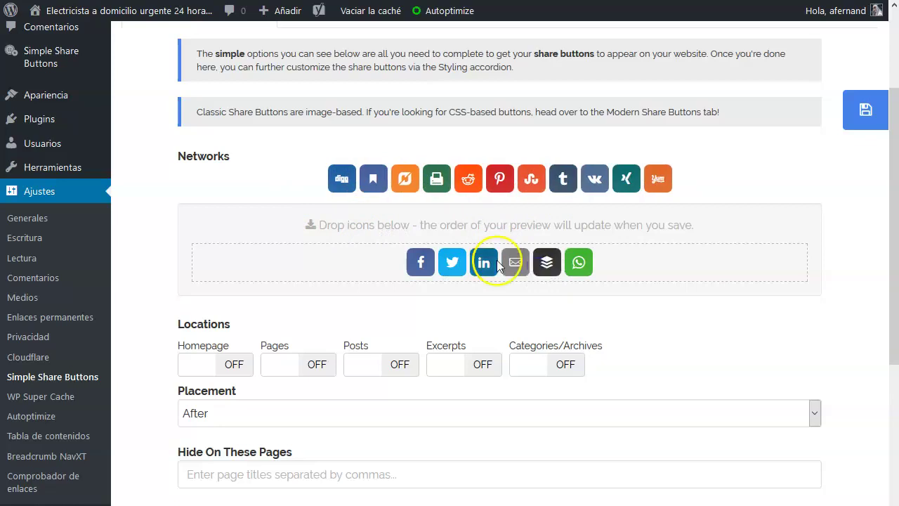
# Enable the share buttons for the Posts location only.
pyautogui.scroll(-3, 317, 293)
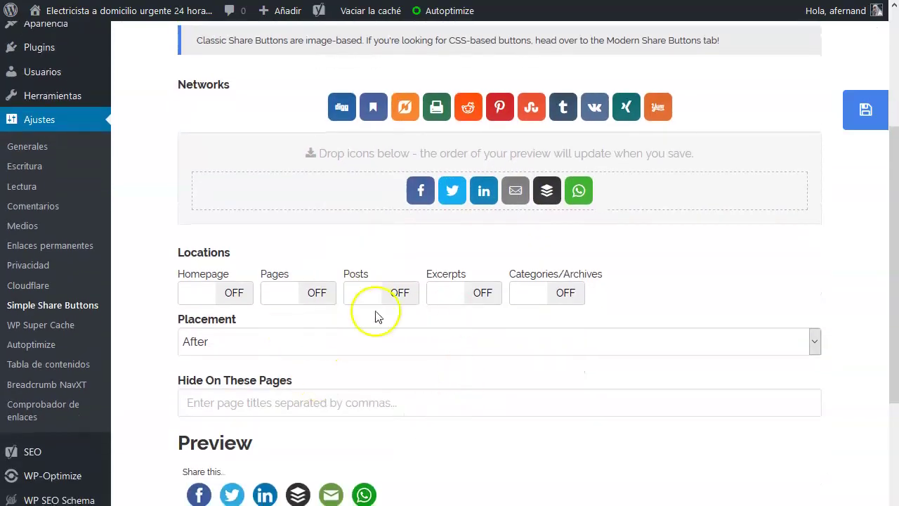
pyautogui.scroll(-1, 363, 378)
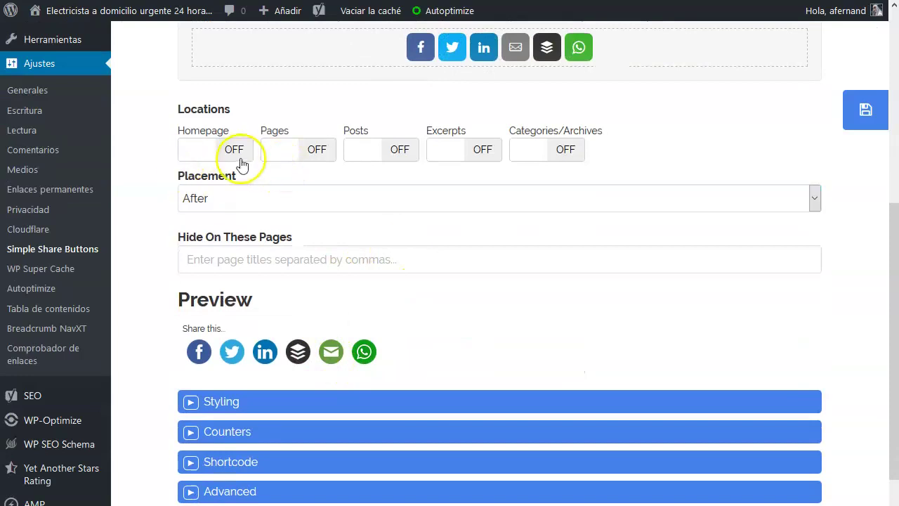
pyautogui.click(361, 152)
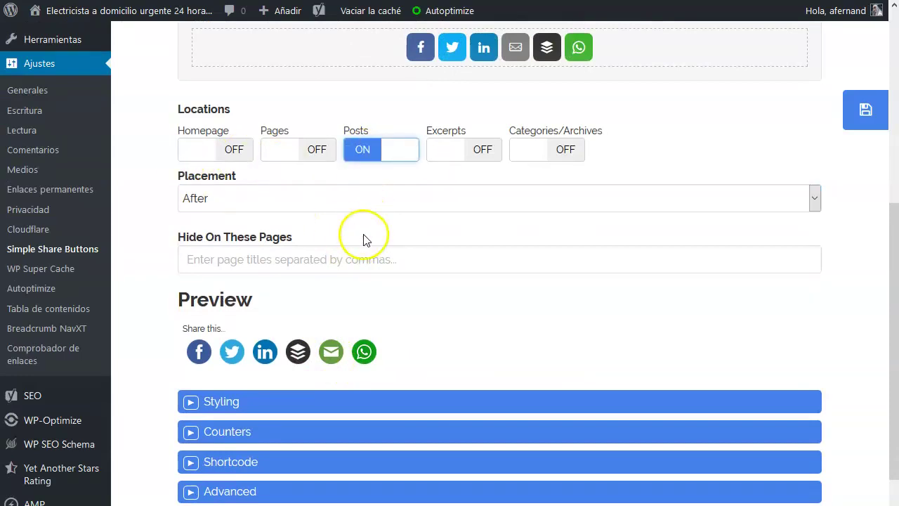
pyautogui.click(386, 156)
pyautogui.click(386, 158)
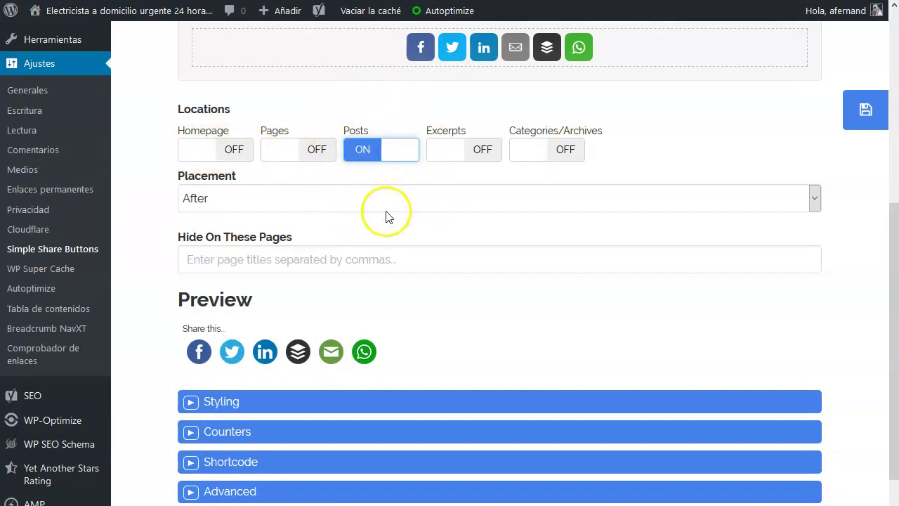
# Look at the placement options and the field for hiding the buttons on specific pages.
pyautogui.click(381, 203)
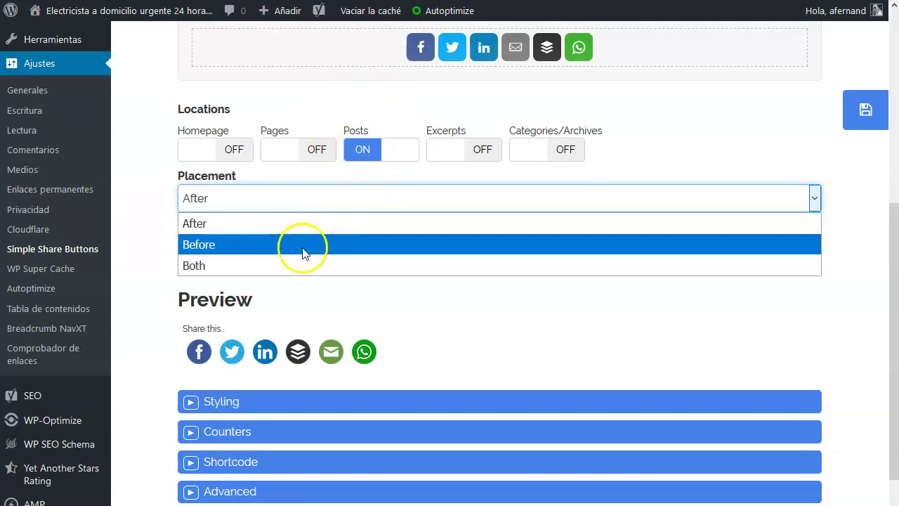
pyautogui.click(550, 319)
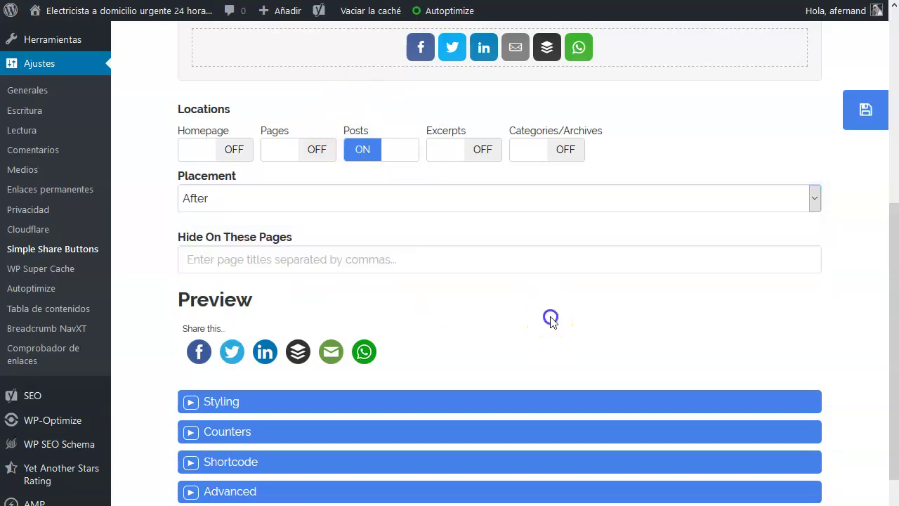
pyautogui.click(362, 262)
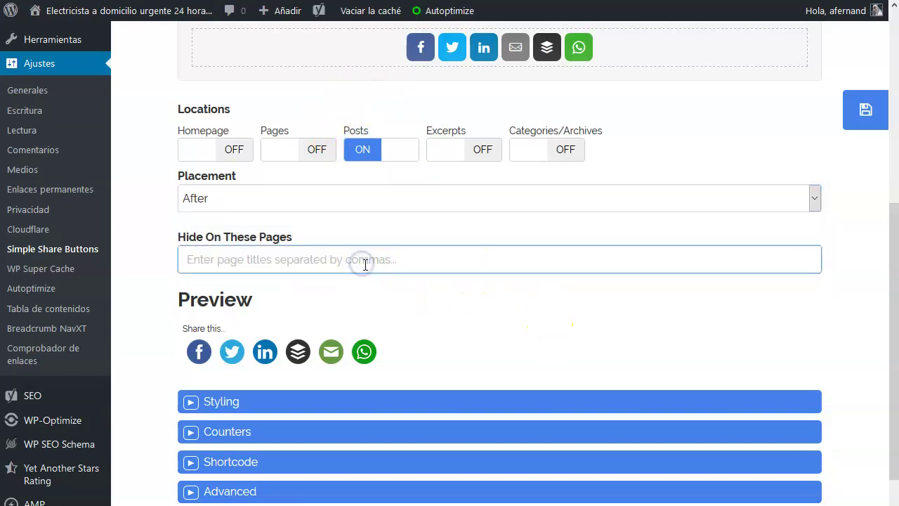
# Expand the Styling section and review its appearance, share text and container settings.
pyautogui.scroll(-1, 366, 265)
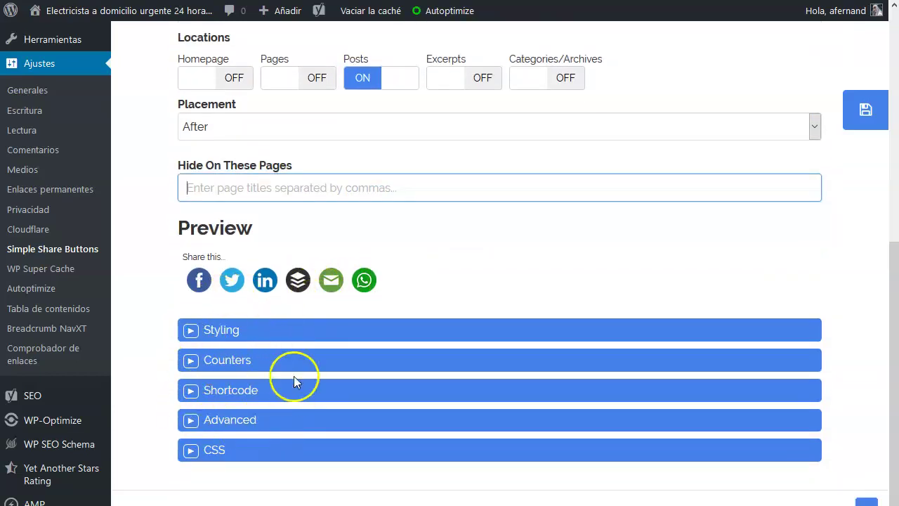
pyautogui.click(243, 333)
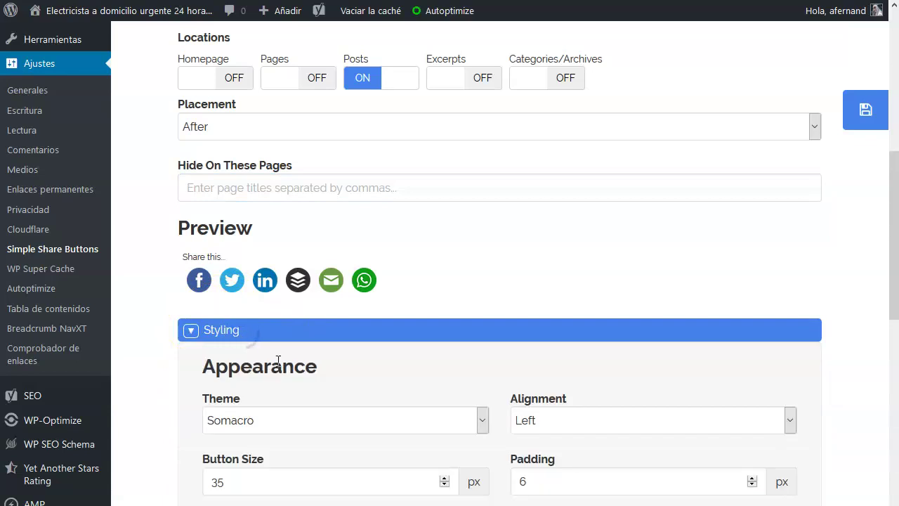
pyautogui.scroll(-2, 261, 347)
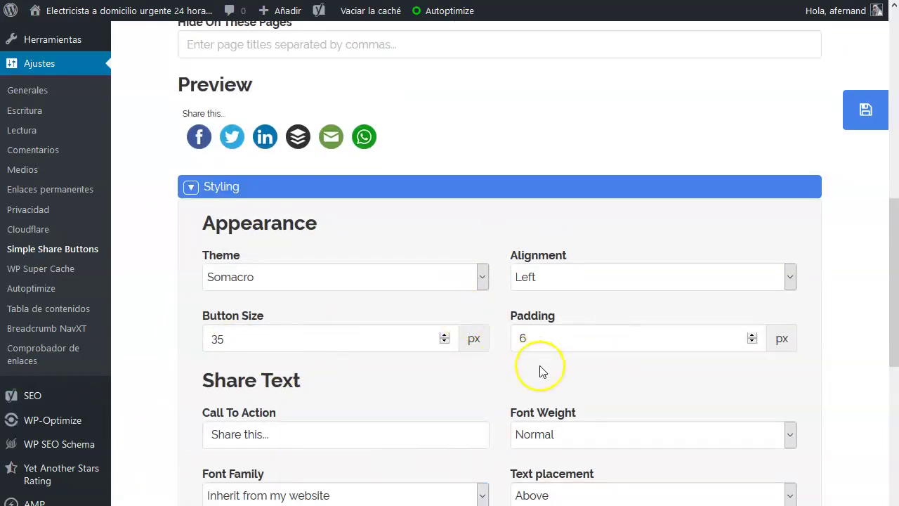
pyautogui.scroll(-1, 545, 330)
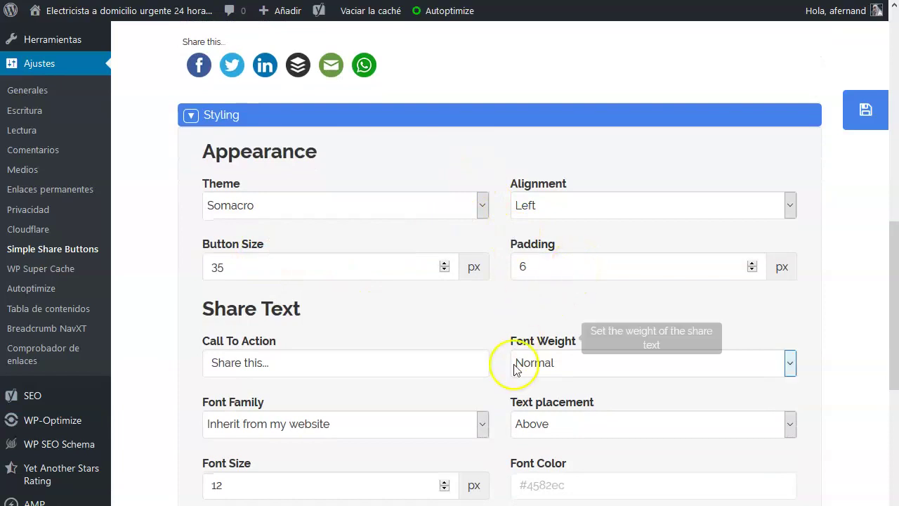
pyautogui.scroll(-2, 413, 360)
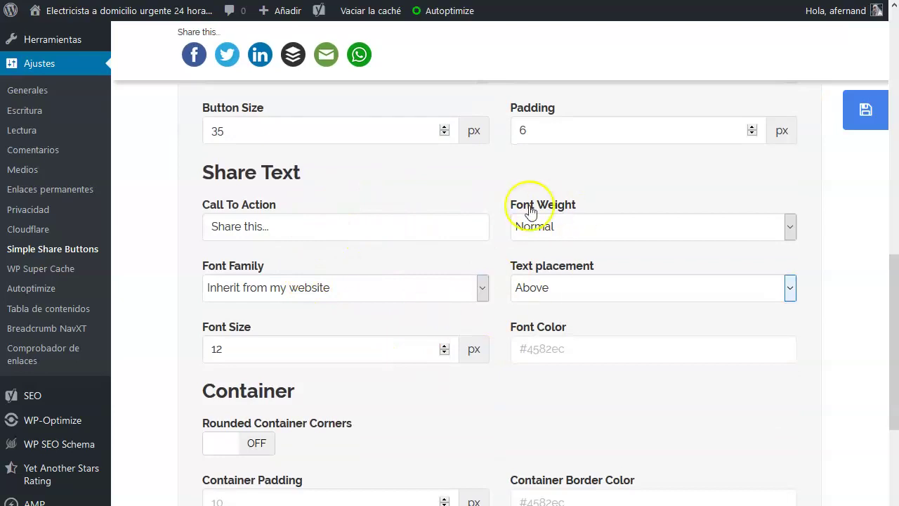
pyautogui.scroll(-1, 442, 237)
pyautogui.scroll(-3, 442, 241)
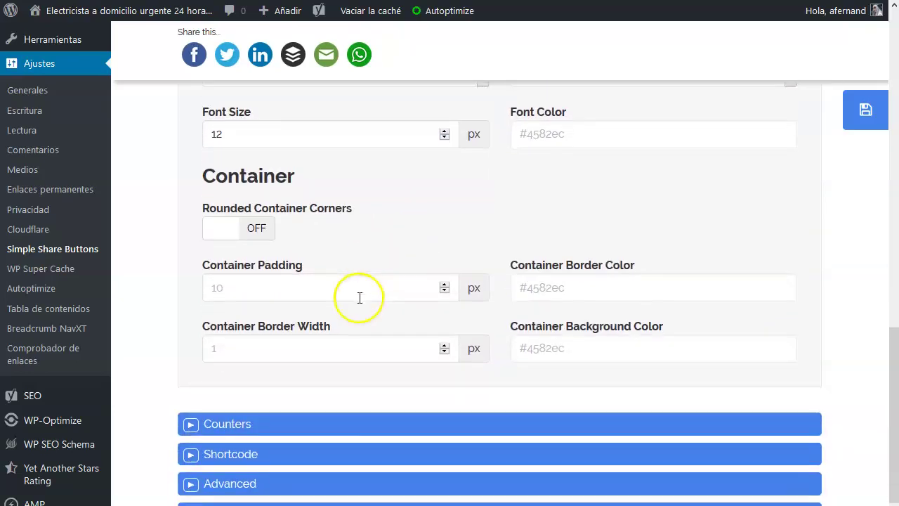
# Expand the Counters section, try turning Share Count on, and switch it back off.
pyautogui.click(324, 420)
pyautogui.scroll(-3, 371, 353)
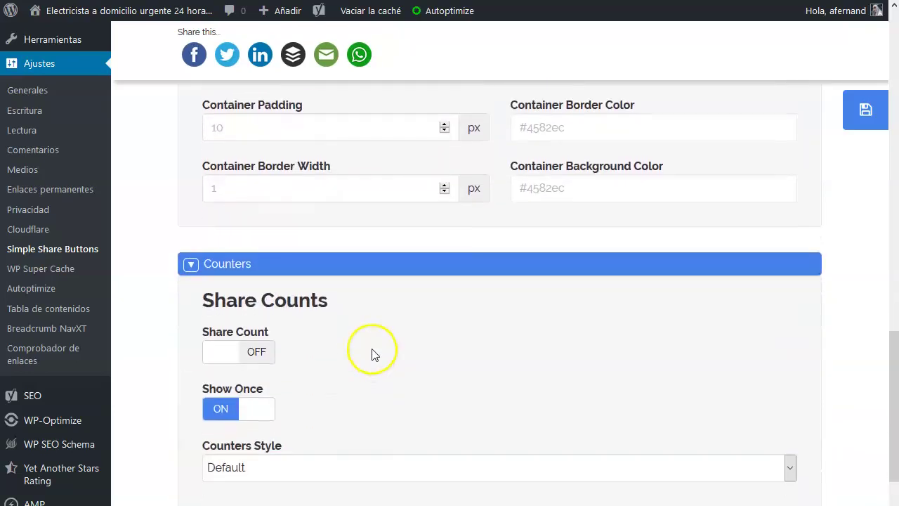
pyautogui.click(252, 296)
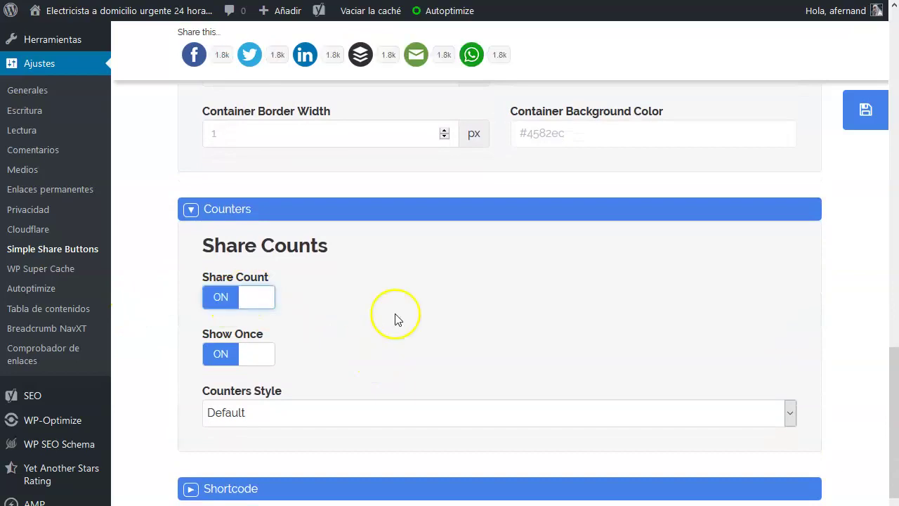
pyautogui.click(251, 306)
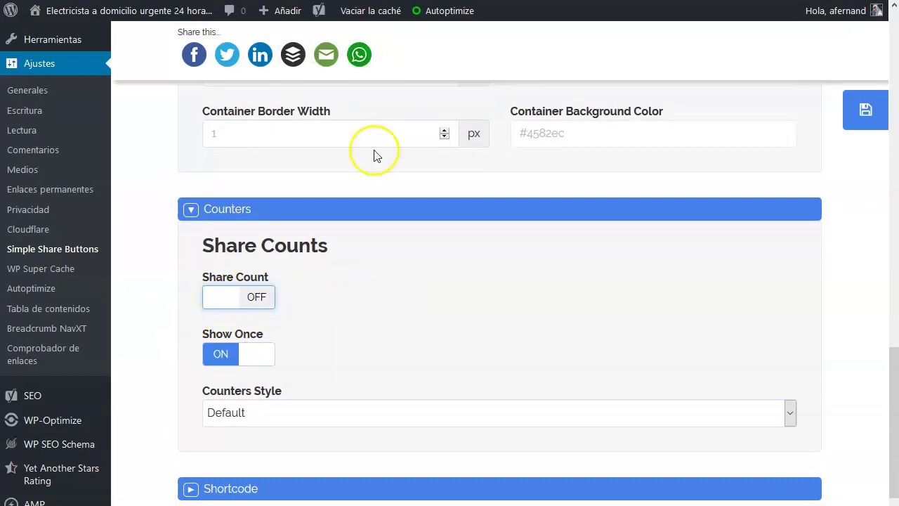
# Expand the Shortcode section and examine the shortcode for inserting the buttons in pages and posts.
pyautogui.scroll(-2, 259, 367)
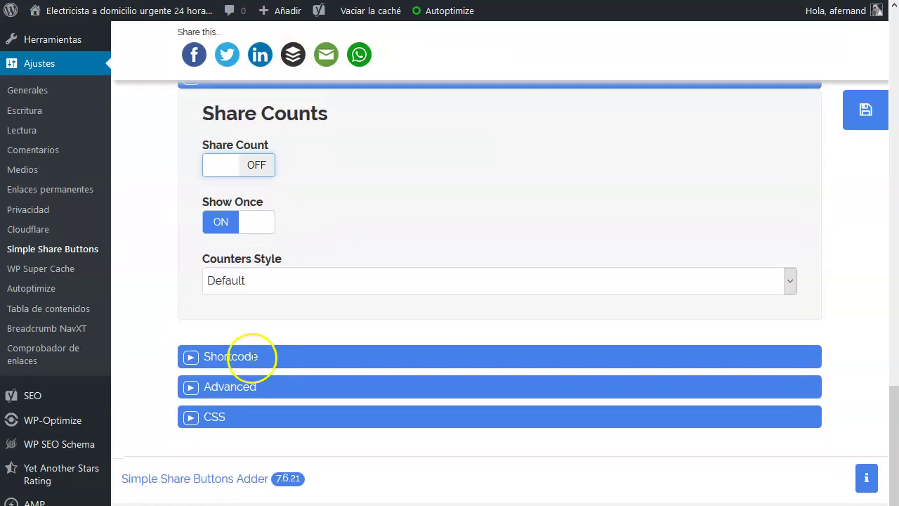
pyautogui.click(306, 354)
pyautogui.scroll(-2, 306, 353)
pyautogui.click(486, 316)
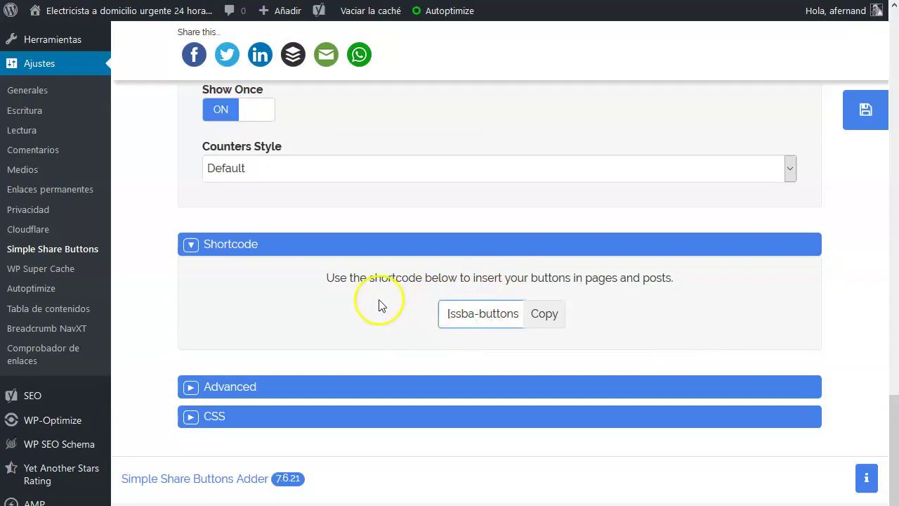
# Expand the Advanced section, review its link, Facebook, Twitter, Flattr and Pinterest options, and open the CSS section.
pyautogui.click(235, 380)
pyautogui.scroll(-5, 261, 357)
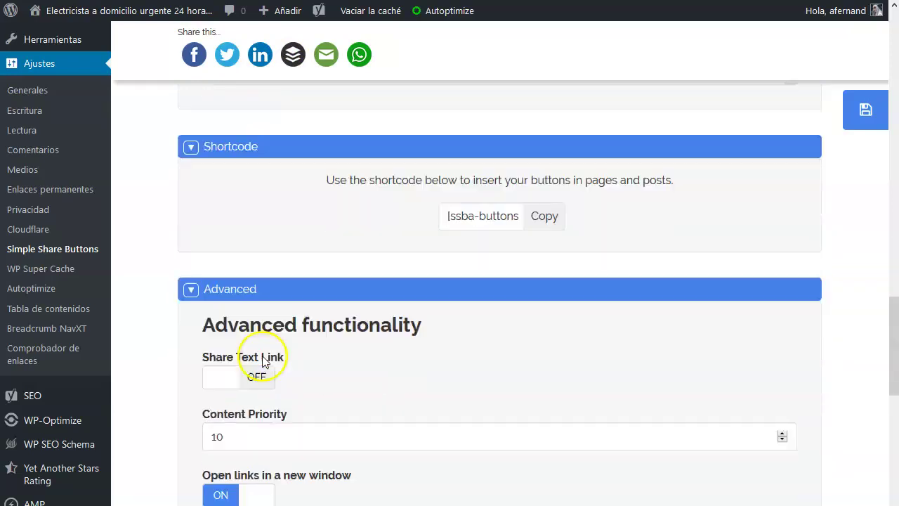
pyautogui.scroll(-4, 298, 324)
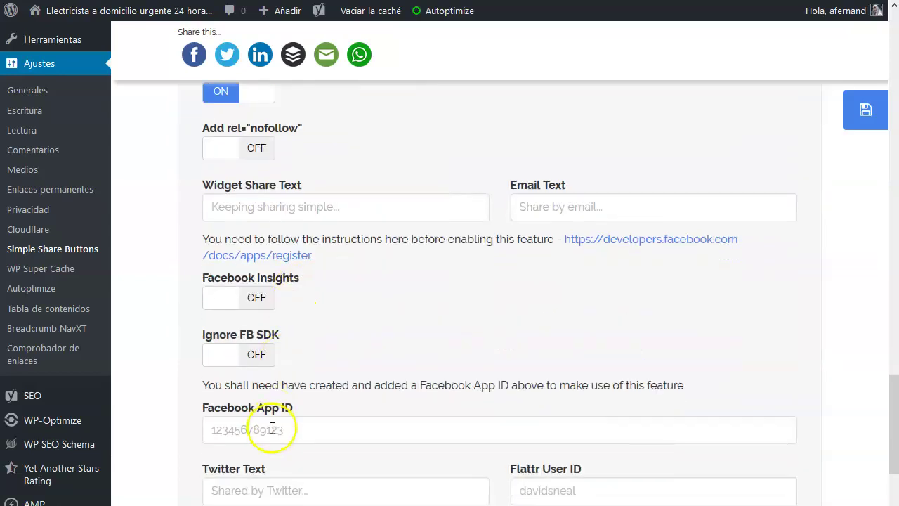
pyautogui.scroll(-3, 392, 365)
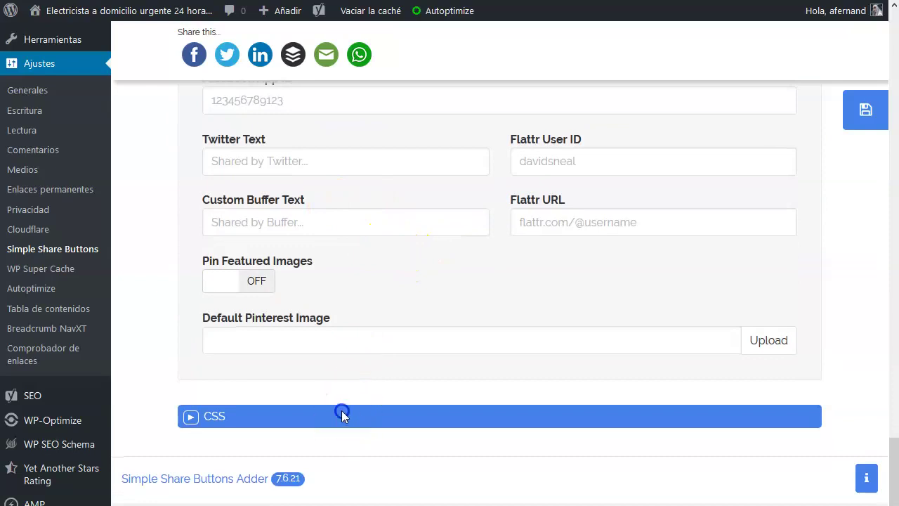
pyautogui.click(341, 415)
# Review the Modern Share Buttons networks, locations and preview, and save the plugin settings.
pyautogui.scroll(6, 361, 436)
pyautogui.scroll(10, 357, 409)
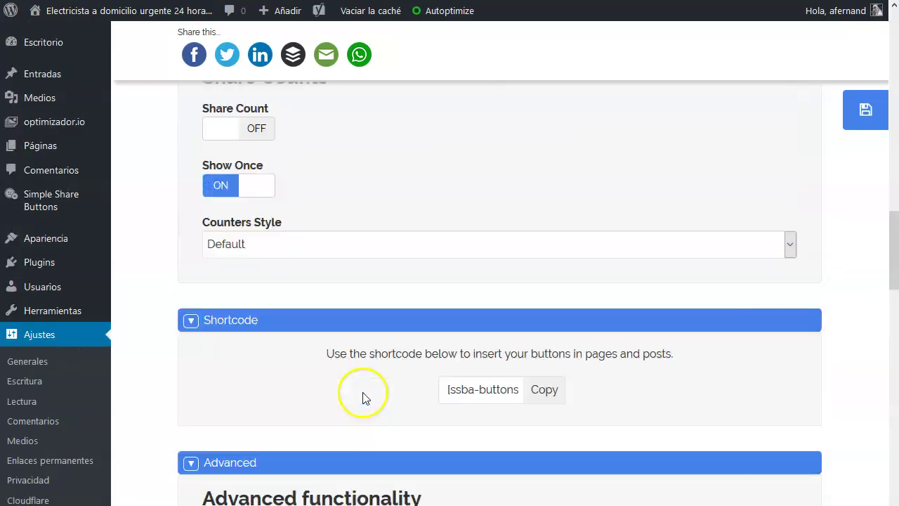
pyautogui.scroll(4, 383, 341)
pyautogui.scroll(4, 526, 238)
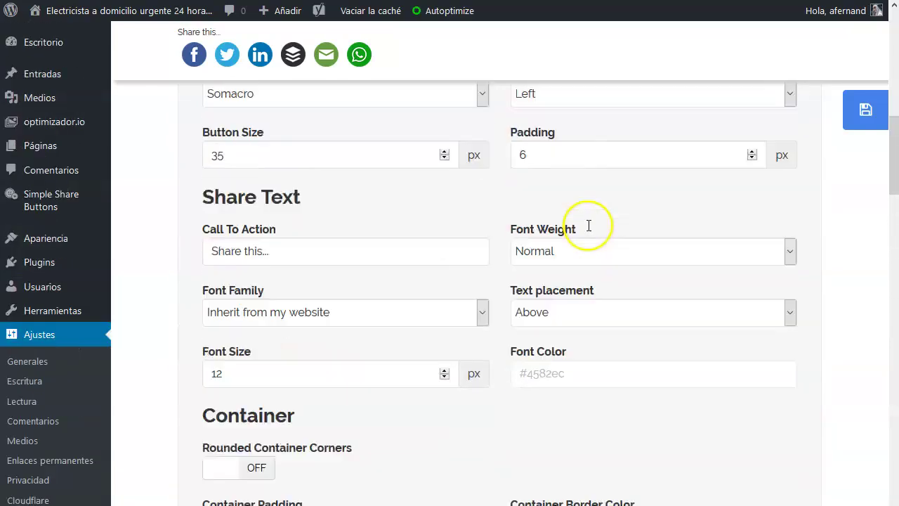
pyautogui.scroll(3, 435, 127)
pyautogui.scroll(6, 435, 127)
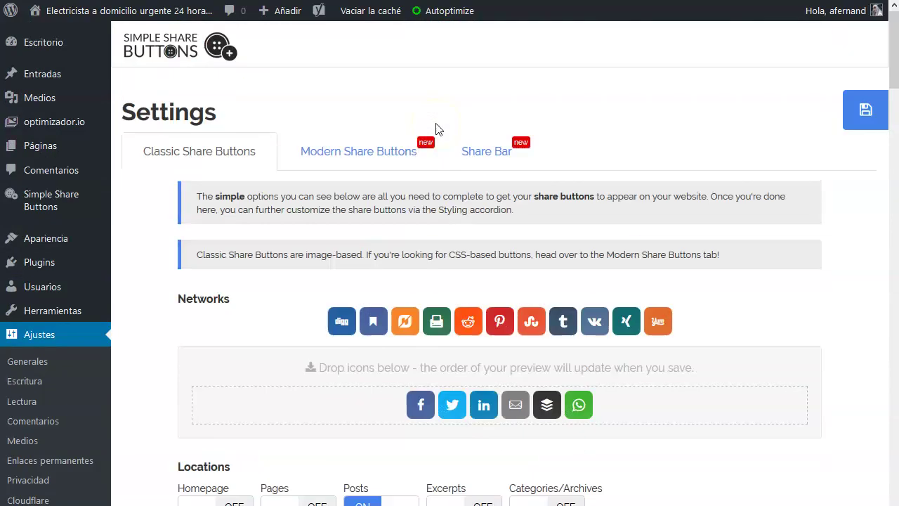
pyautogui.click(401, 148)
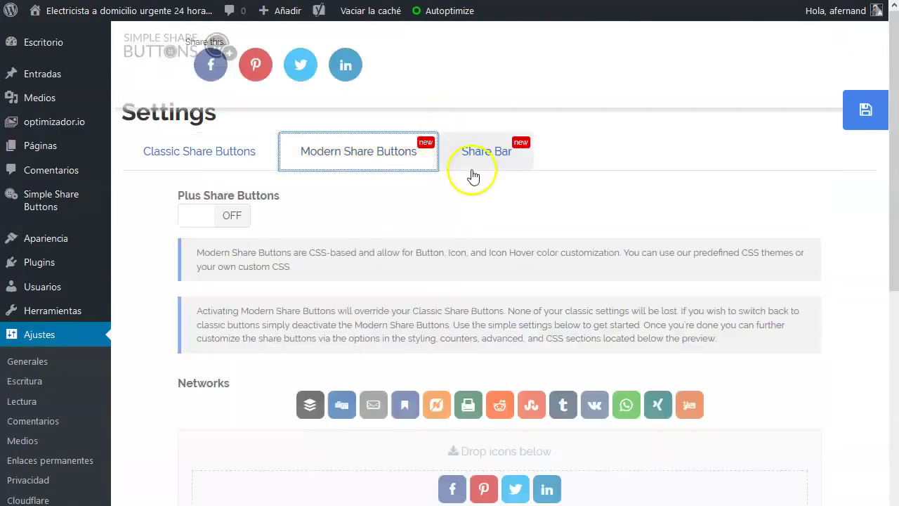
pyautogui.scroll(-6, 421, 330)
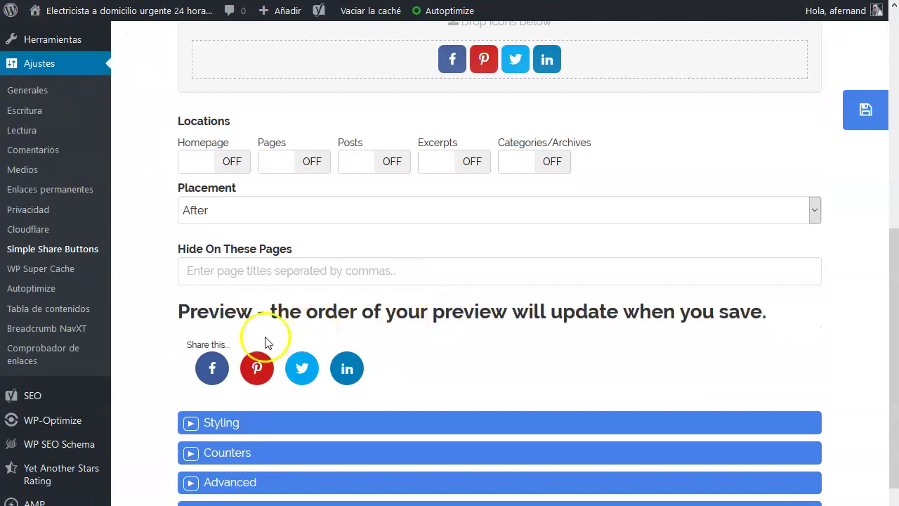
pyautogui.scroll(6, 412, 325)
pyautogui.click(862, 109)
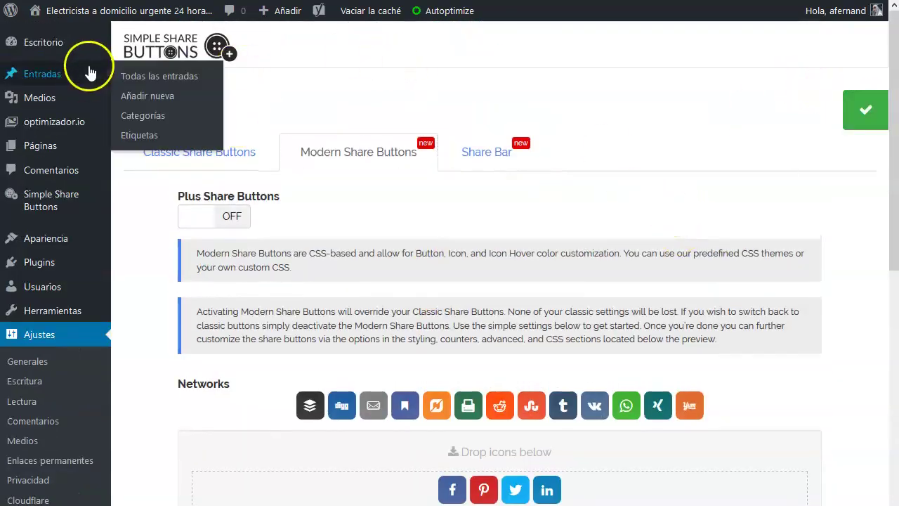
# Open the public site in a new browser tab and switch to it.
pyautogui.click(110, 12)
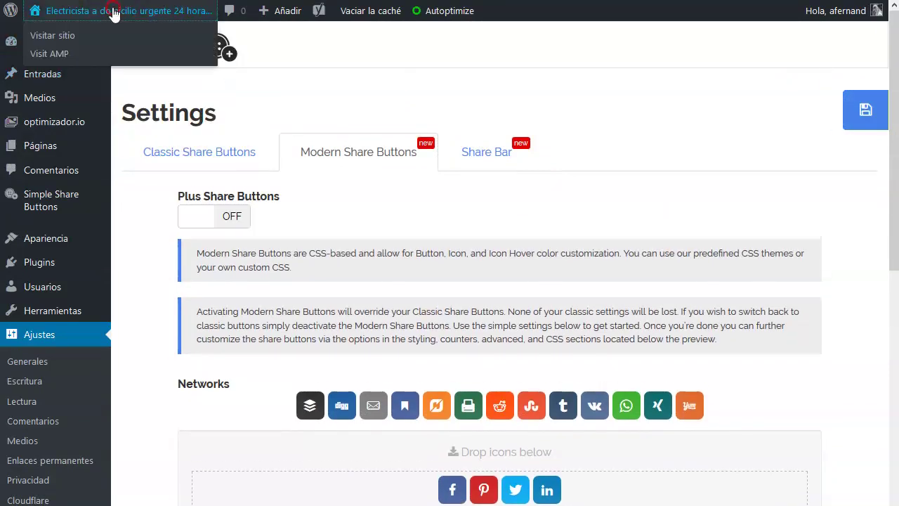
pyautogui.rightClick(116, 10)
pyautogui.press('Escape')
pyautogui.rightClick(83, 34)
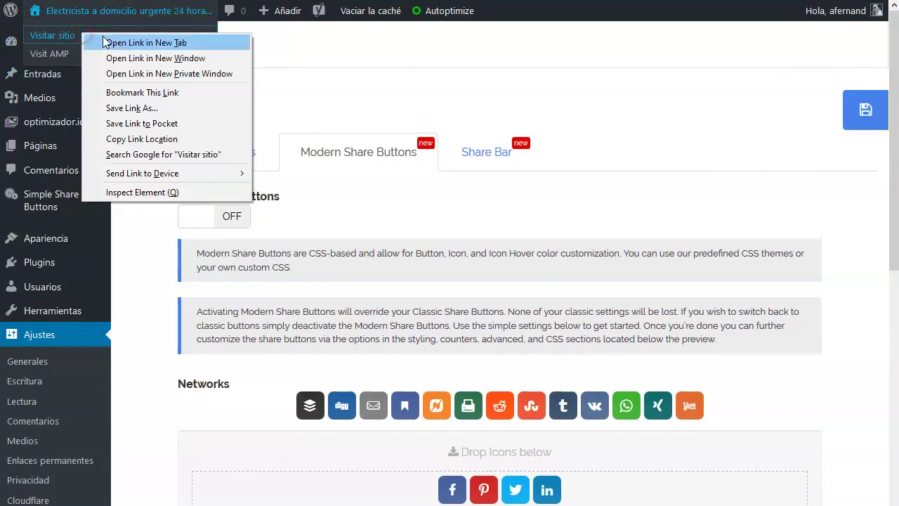
pyautogui.click(106, 40)
pyautogui.hotkey('ctrl', 'Tab')
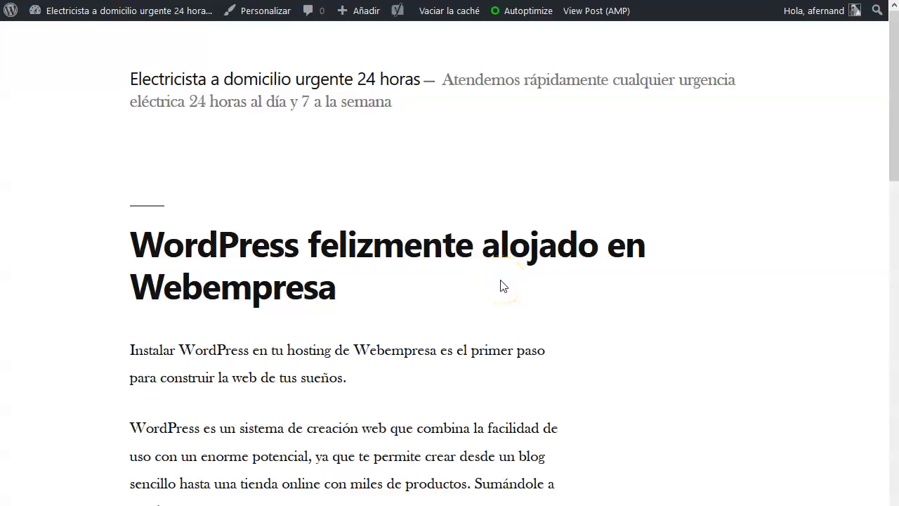
# Open the recent post "WordPress felizmente alojado en Webempresa" and find the share buttons below its content.
pyautogui.scroll(-10, 501, 286)
pyautogui.click(547, 280)
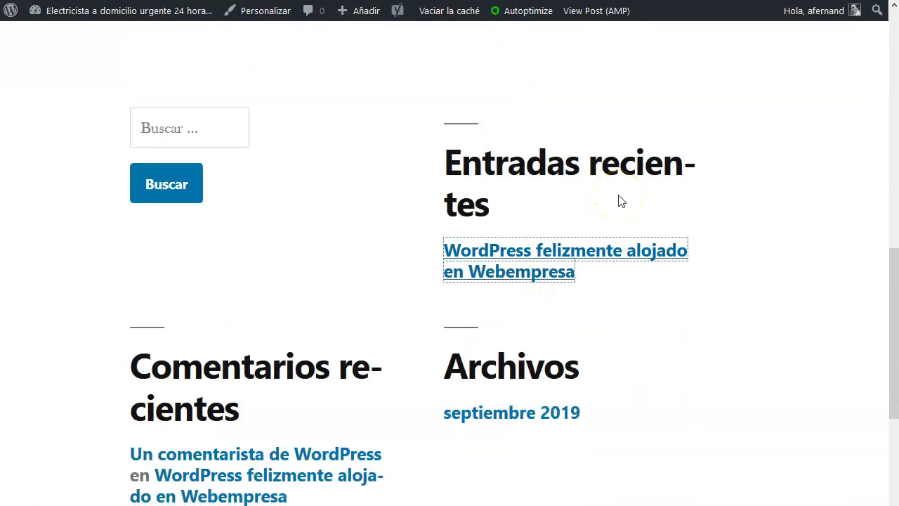
pyautogui.scroll(-15, 618, 201)
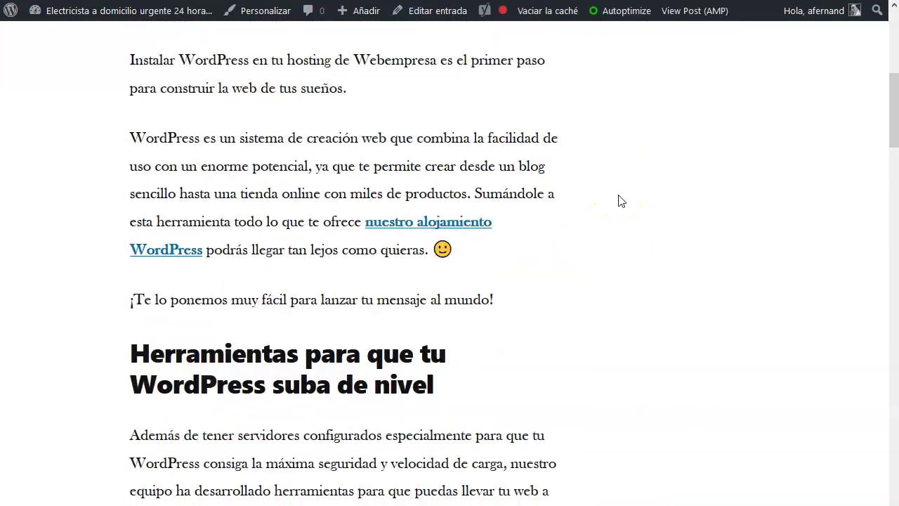
pyautogui.scroll(-6, 618, 202)
pyautogui.scroll(4, 541, 217)
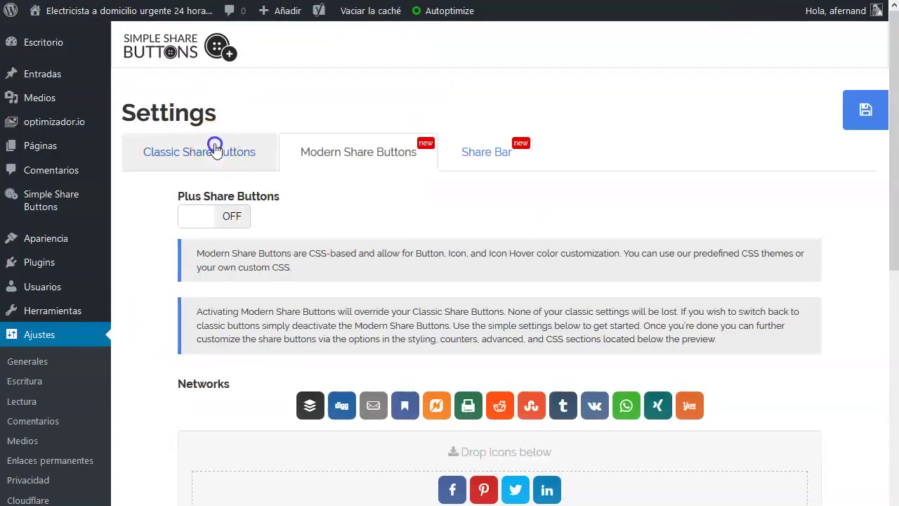
# Compare the Classic Share Buttons networks, locations and preview in the plugin settings with the buttons on the post.
pyautogui.click(215, 145)
pyautogui.scroll(-5, 330, 232)
pyautogui.scroll(-3, 337, 274)
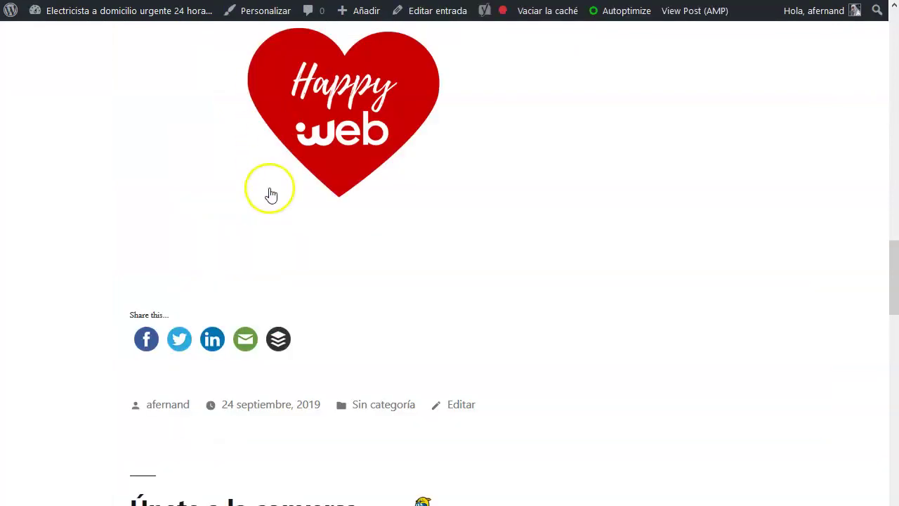
pyautogui.scroll(3, 271, 194)
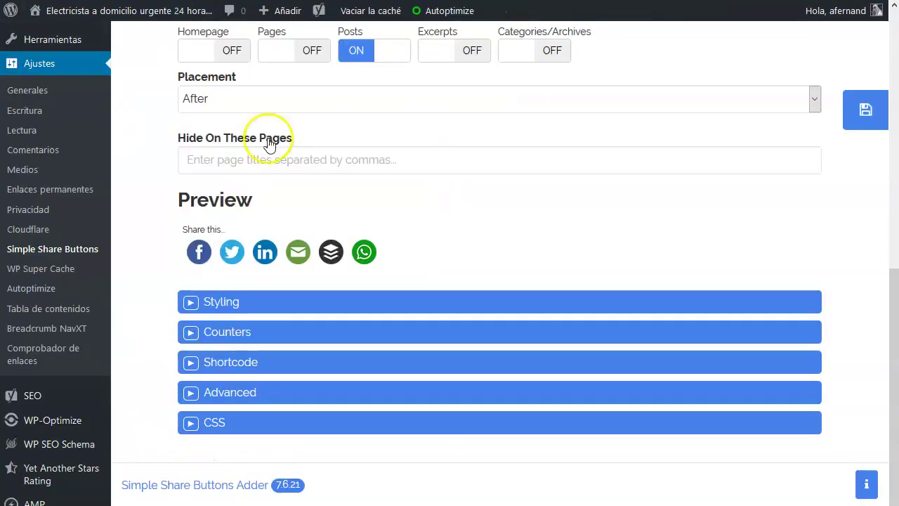
pyautogui.scroll(1, 378, 171)
pyautogui.scroll(5, 393, 174)
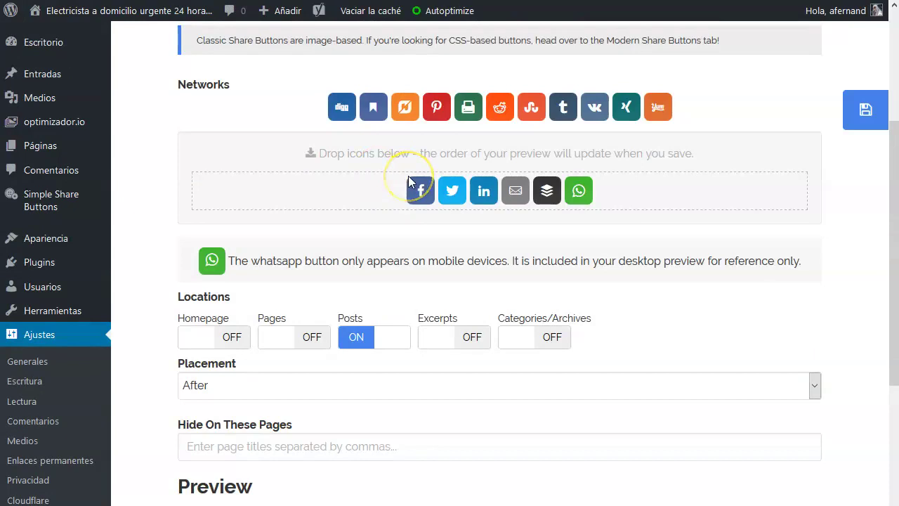
pyautogui.scroll(3, 408, 180)
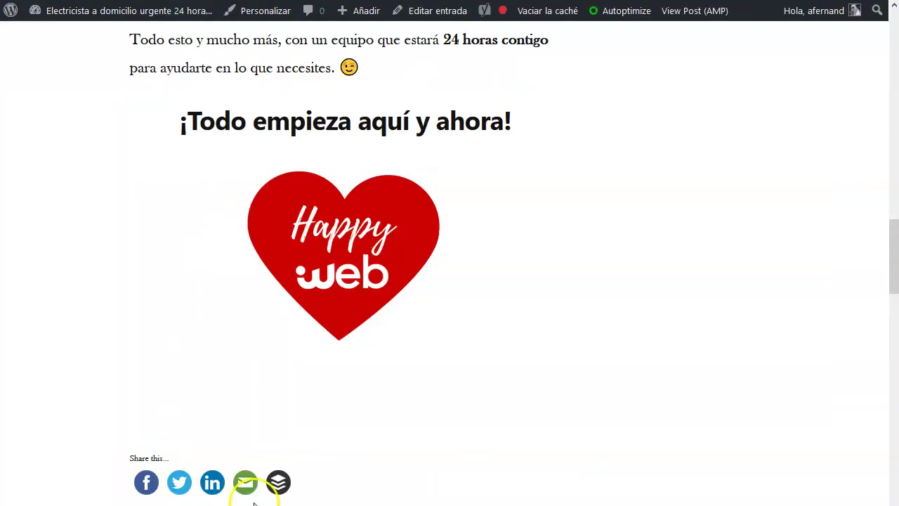
# Look through the published post from its beginning to its end to check where the share buttons appear.
pyautogui.scroll(15, 215, 300)
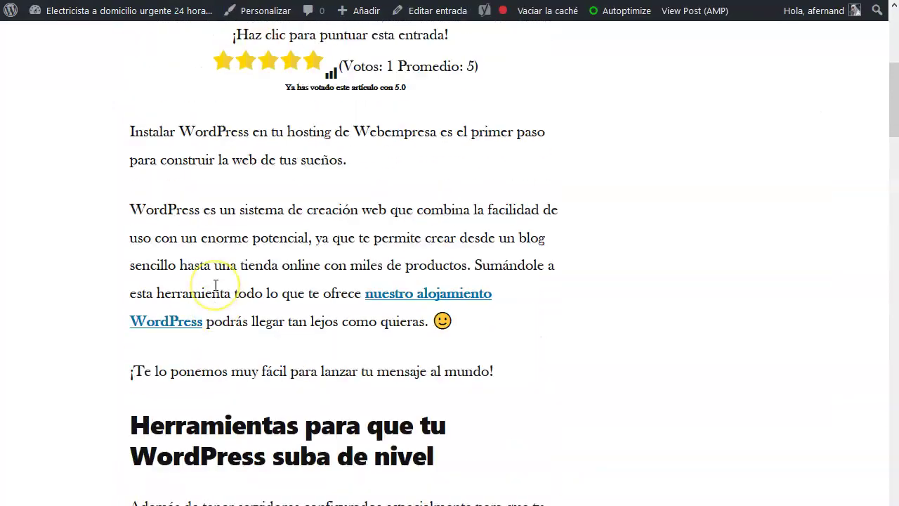
pyautogui.scroll(5, 216, 284)
pyautogui.scroll(-14, 231, 275)
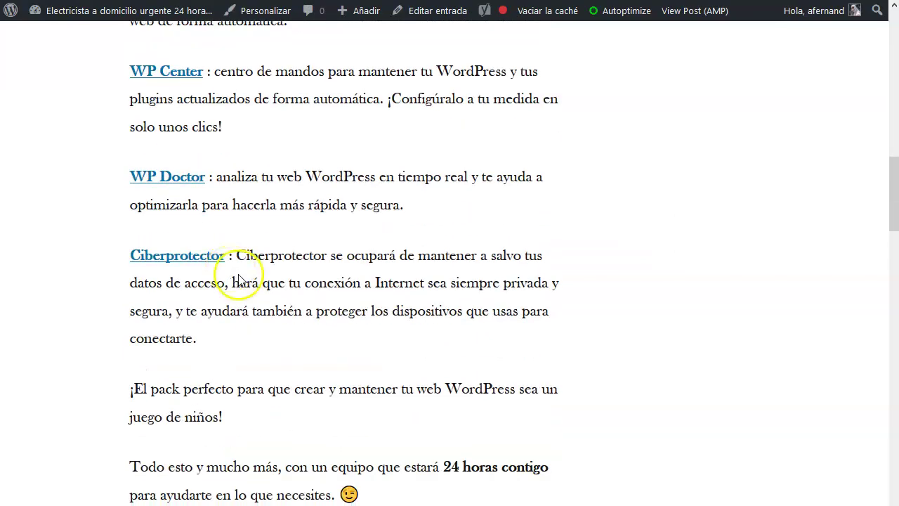
pyautogui.scroll(-8, 231, 275)
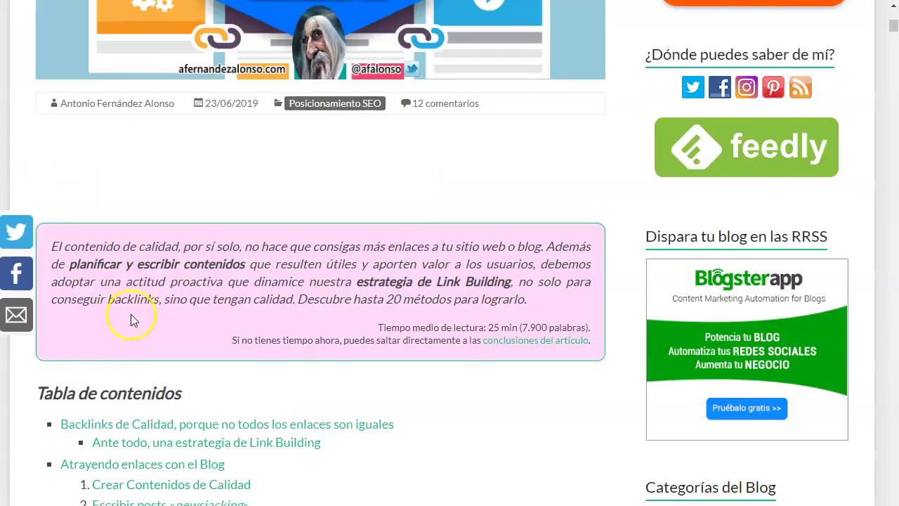
# Examine how the floating share buttons behave while moving through the Link Building article on another blog.
pyautogui.scroll(-3, 130, 316)
pyautogui.scroll(5, 132, 316)
pyautogui.scroll(-2, 133, 321)
pyautogui.scroll(5, 134, 207)
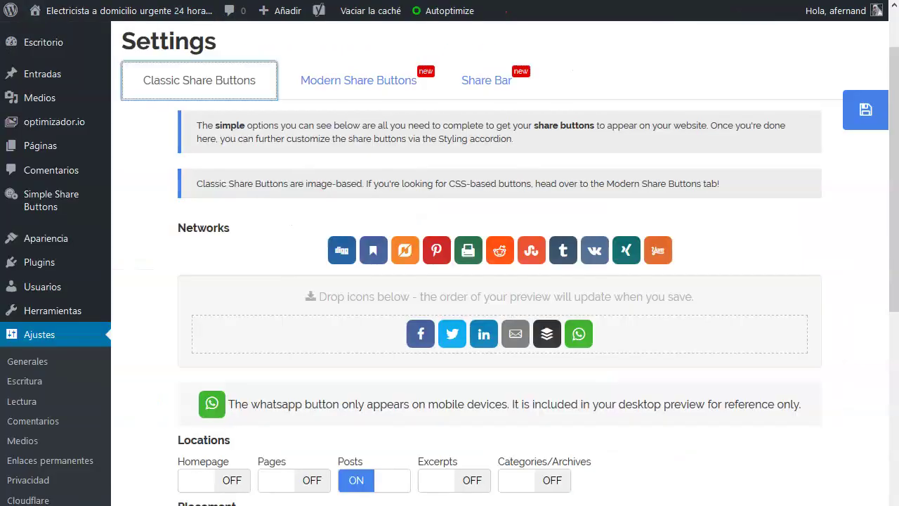
# Expand the CSS section of the classic share buttons and examine the Additional CSS field.
pyautogui.scroll(-3, 277, 313)
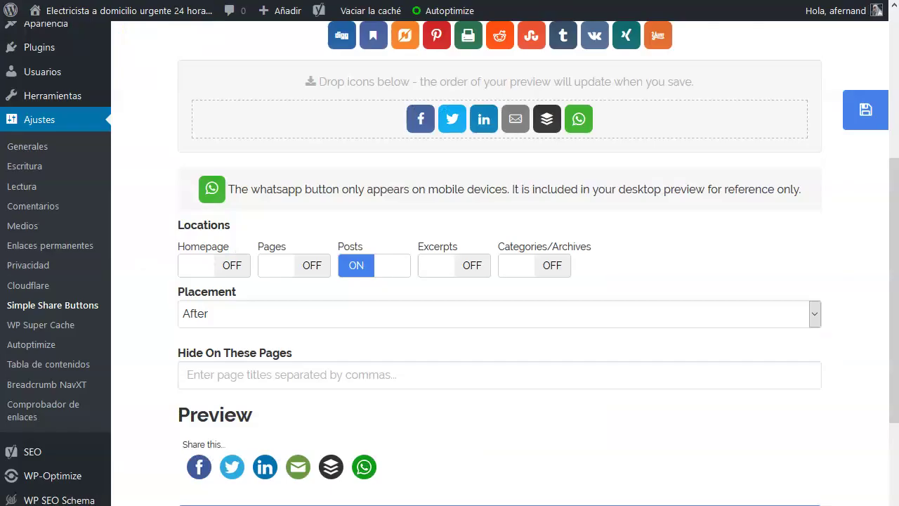
pyautogui.scroll(-3, 232, 309)
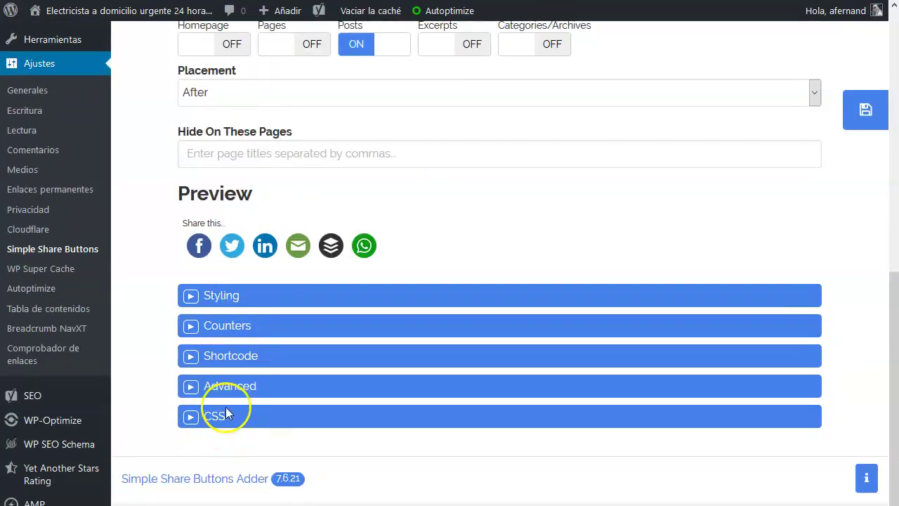
pyautogui.click(226, 414)
pyautogui.scroll(-4, 267, 417)
pyautogui.click(245, 319)
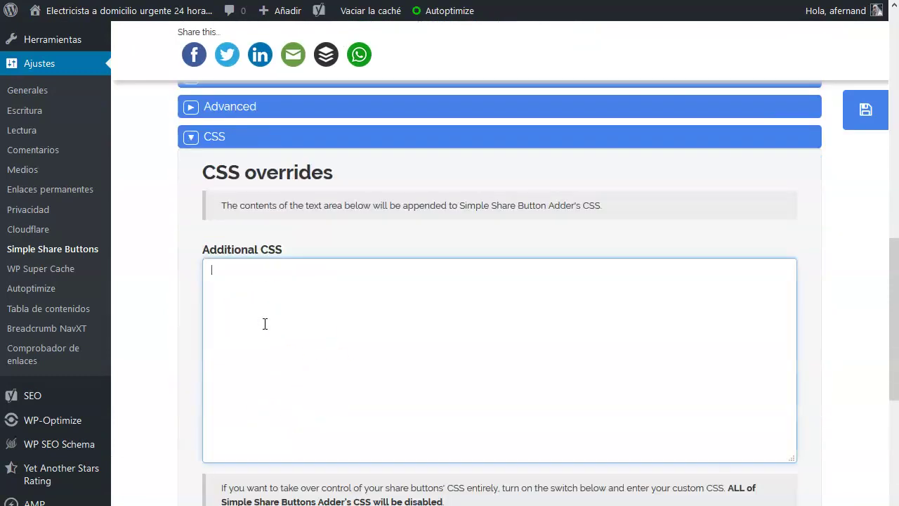
pyautogui.click(204, 326)
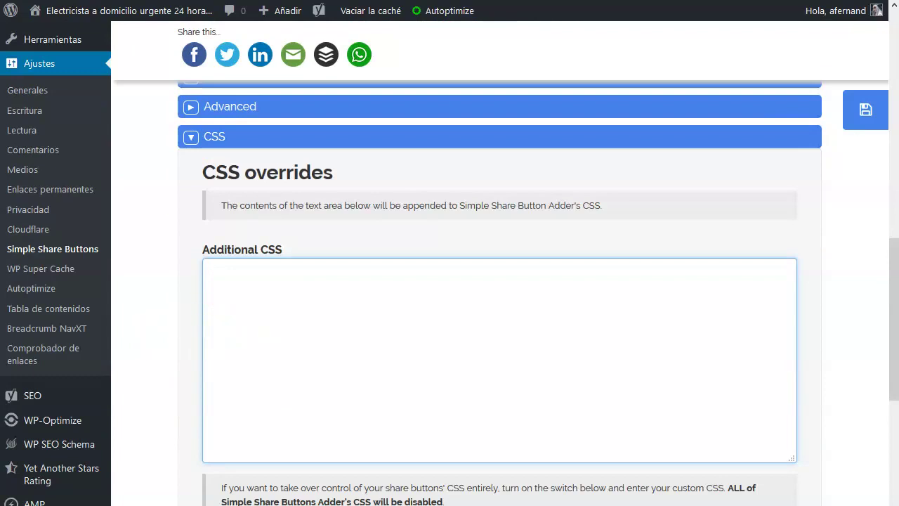
# Review the selected networks, the locations and the placement of the classic share buttons.
pyautogui.scroll(7, 344, 277)
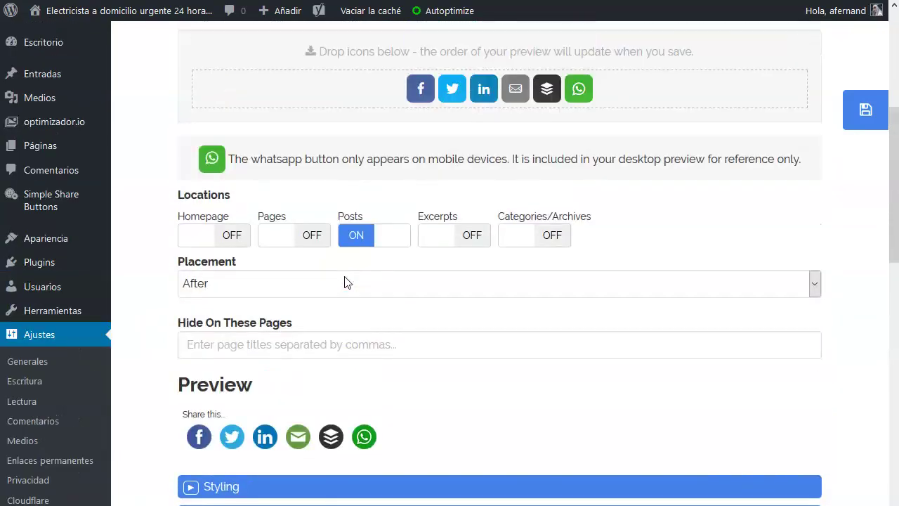
pyautogui.scroll(2, 344, 281)
pyautogui.click(345, 271)
pyautogui.scroll(2, 345, 267)
pyautogui.click(349, 359)
pyautogui.scroll(-2, 351, 390)
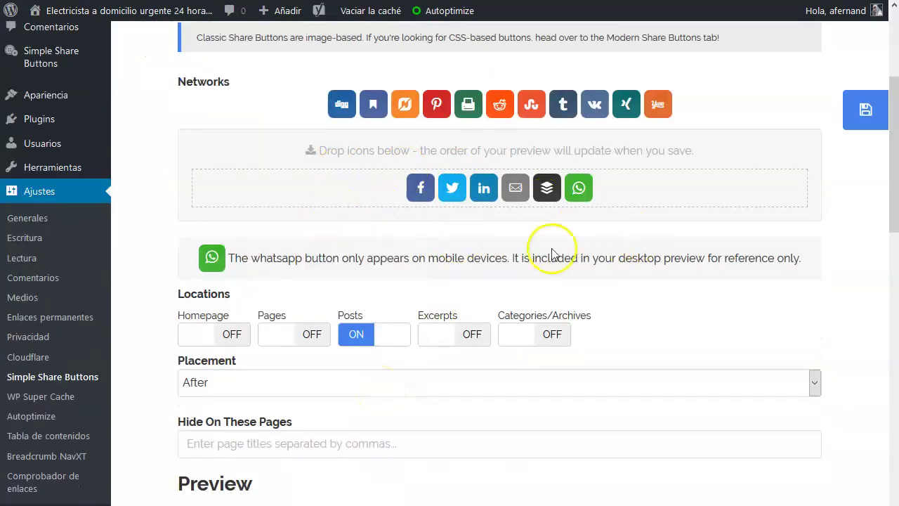
# Expand the Styling section and look over the theme, alignment, button size and padding options.
pyautogui.scroll(-4, 538, 357)
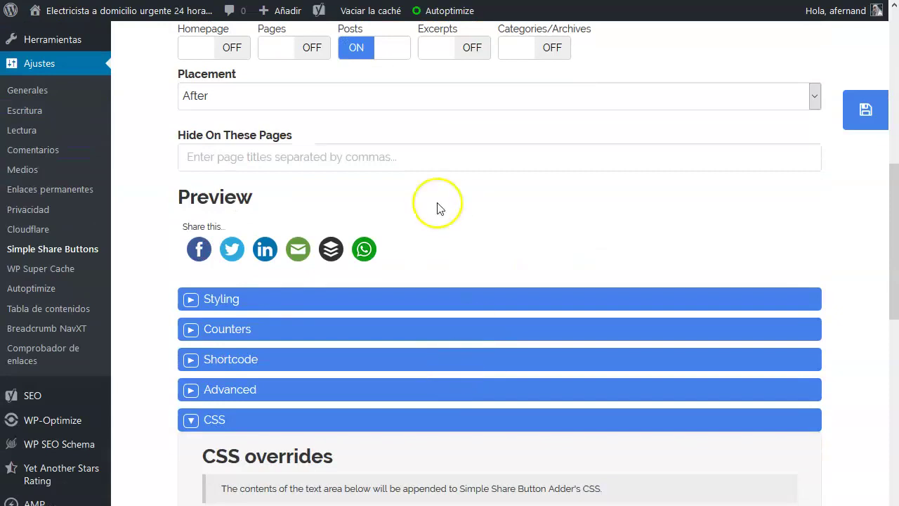
pyautogui.click(329, 308)
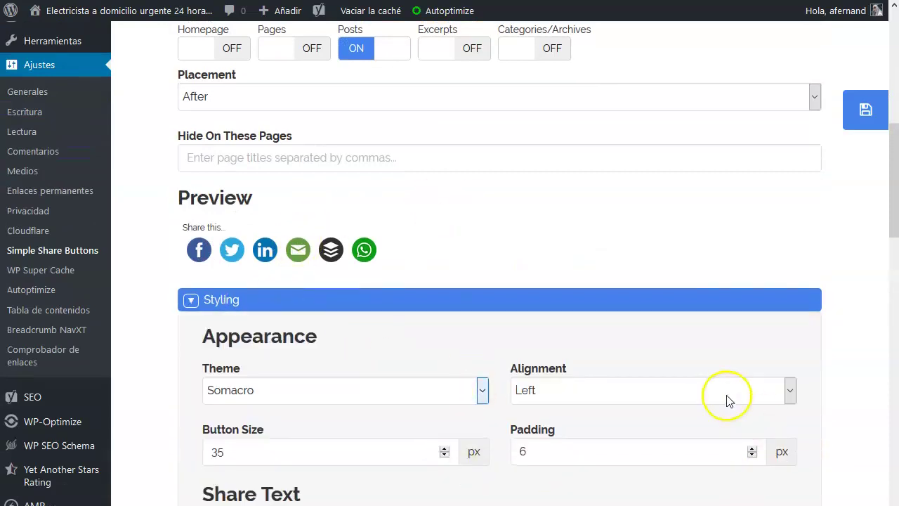
pyautogui.scroll(5, 476, 215)
pyautogui.scroll(2, 304, 195)
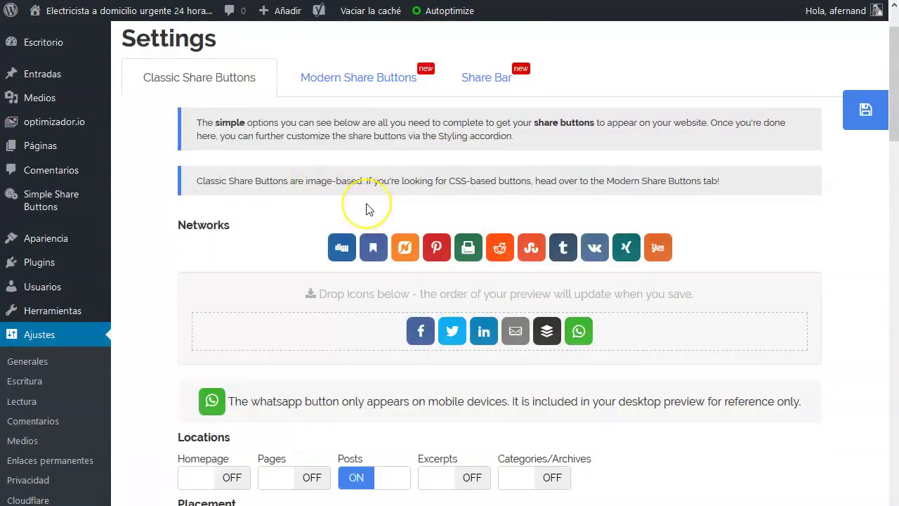